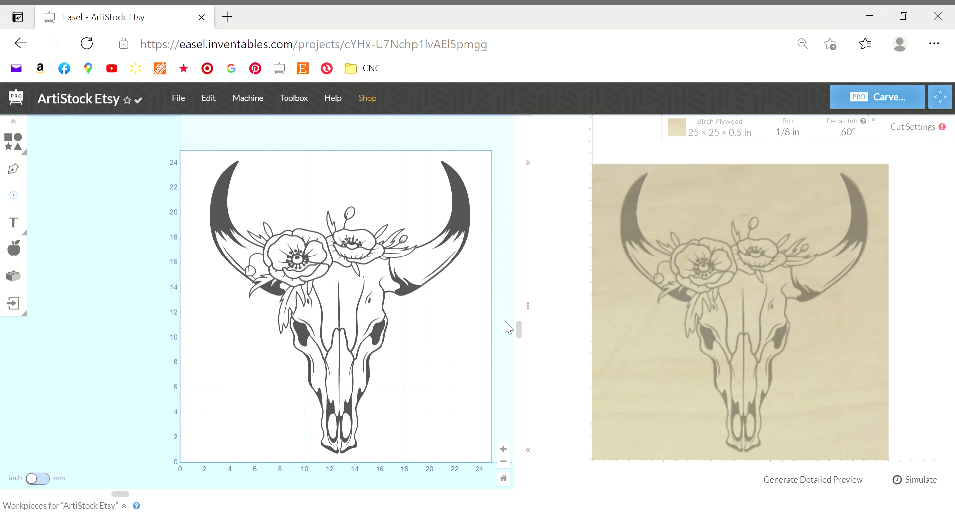
# Step: Drag the canvas/preview divider right so the canvas shows the whole bull skull board
pyautogui.moveTo(532, 310); pyautogui.dragTo(573, 305)
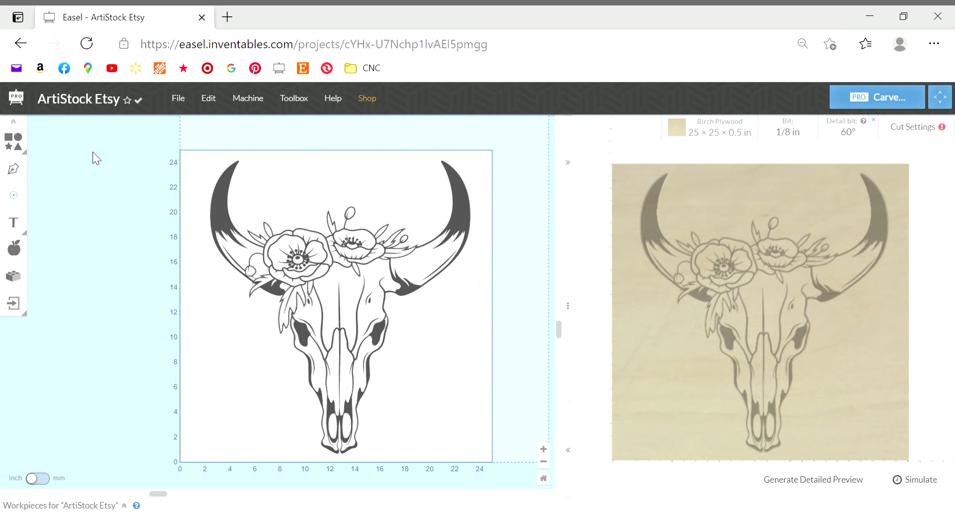
# Step: Move the selected skull design slightly lower, widen the canvas further, then deselect
pyautogui.moveTo(256, 153); pyautogui.dragTo(386, 396)
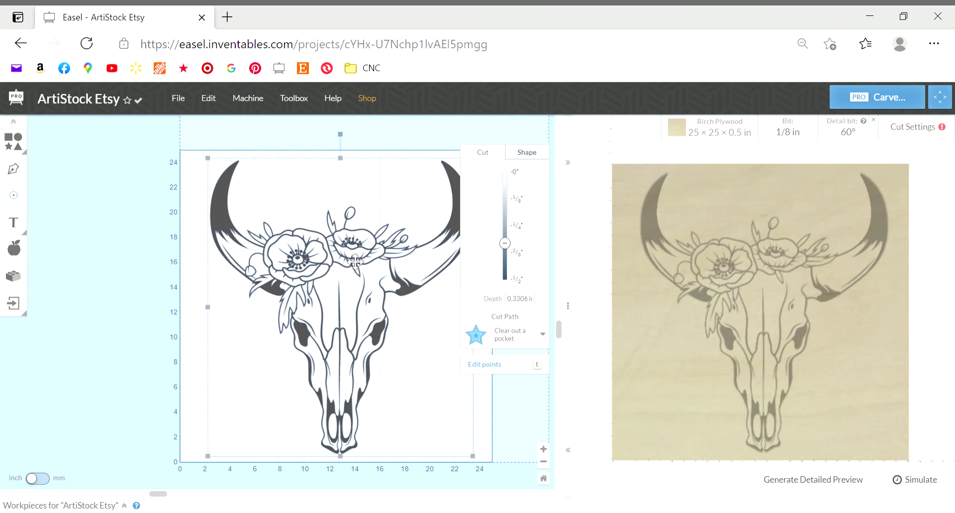
pyautogui.moveTo(346, 337)
pyautogui.mouseDown()
pyautogui.moveTo(320, 312)
pyautogui.moveTo(321, 323)
pyautogui.moveTo(347, 337)
pyautogui.mouseUp()
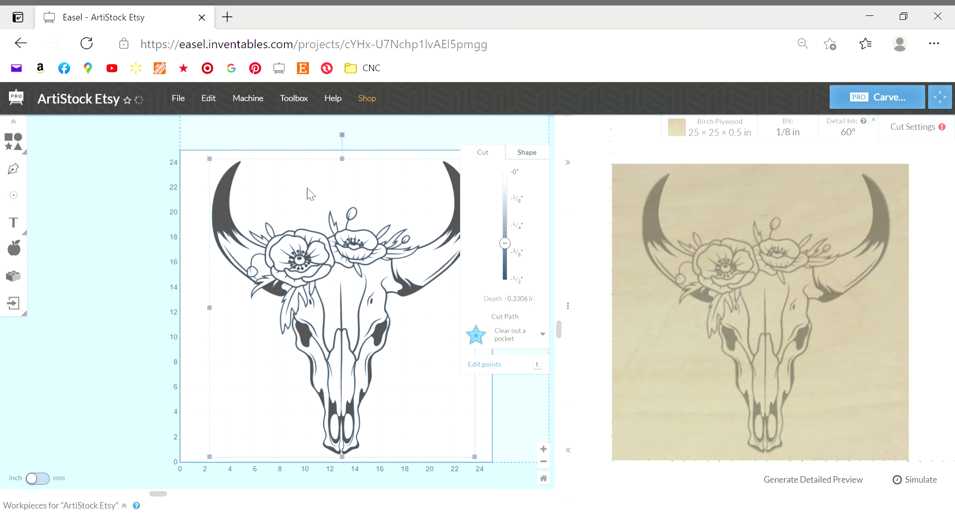
pyautogui.moveTo(558, 321); pyautogui.dragTo(576, 313)
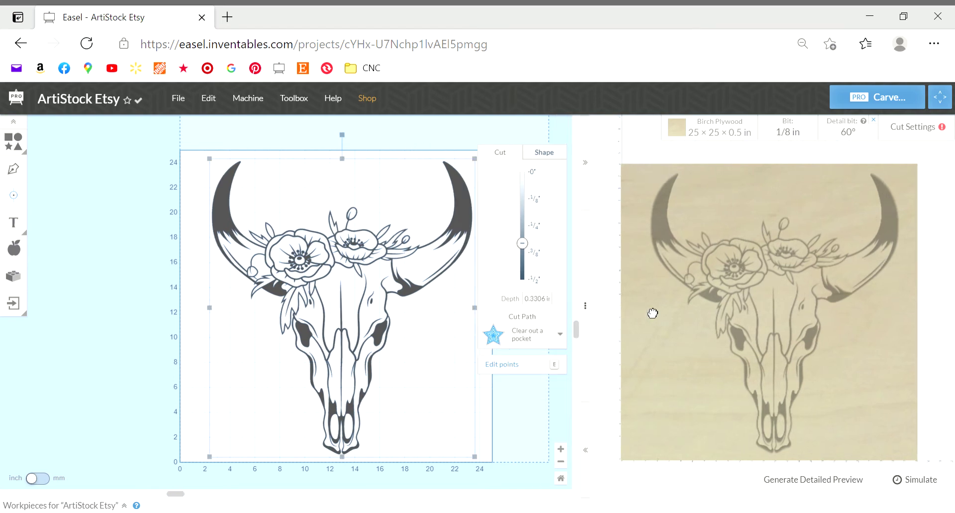
pyautogui.moveTo(653, 313); pyautogui.dragTo(652, 313)
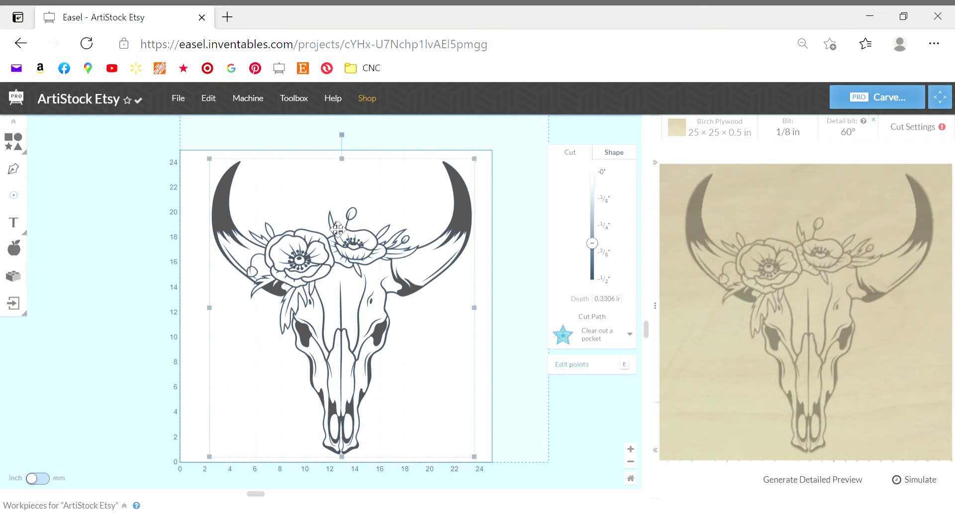
pyautogui.click(521, 215)
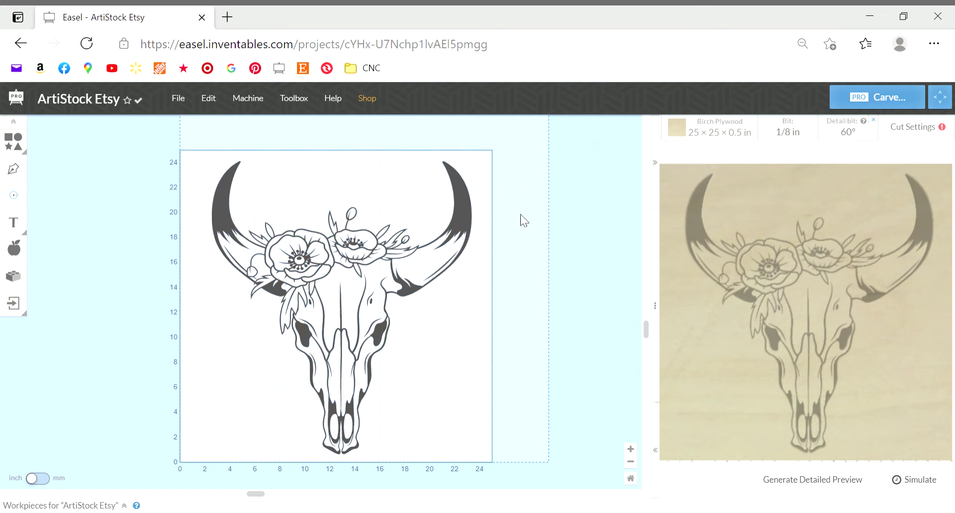
# Step: Zoom in on the poppies of the skull design
pyautogui.click(631, 449)
pyautogui.click(630, 448)
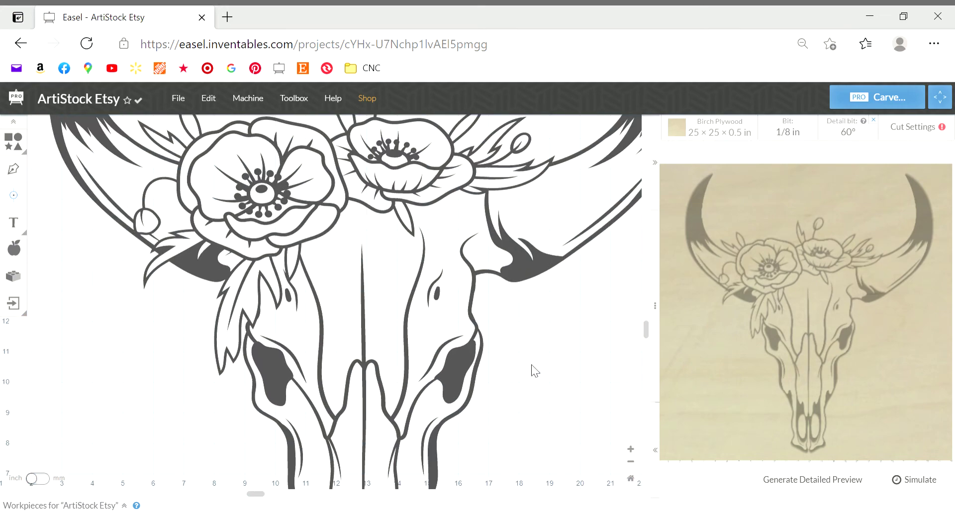
pyautogui.scroll(3, 530, 366)
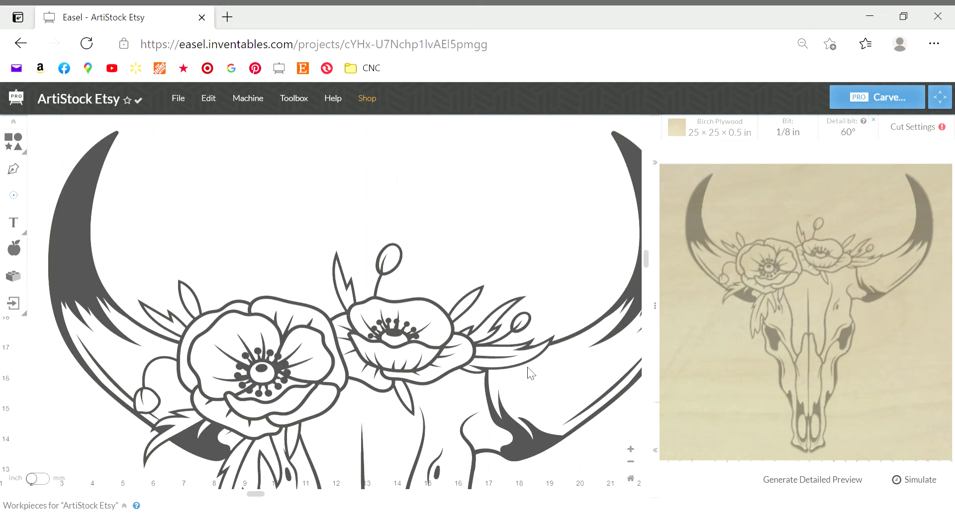
pyautogui.click(630, 450)
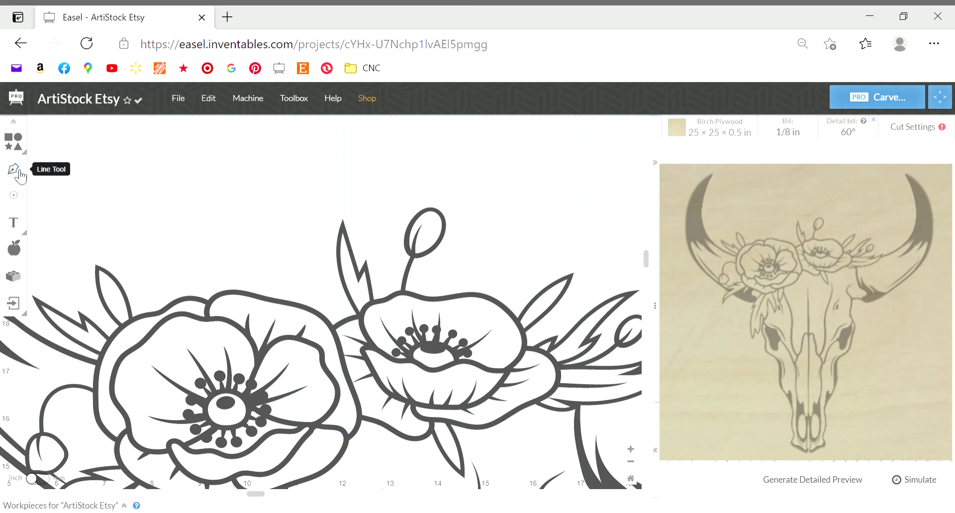
# Step: With the Line Tool, draw a six-point closed outline around the flower bud
pyautogui.click(14, 170)
pyautogui.click(374, 194)
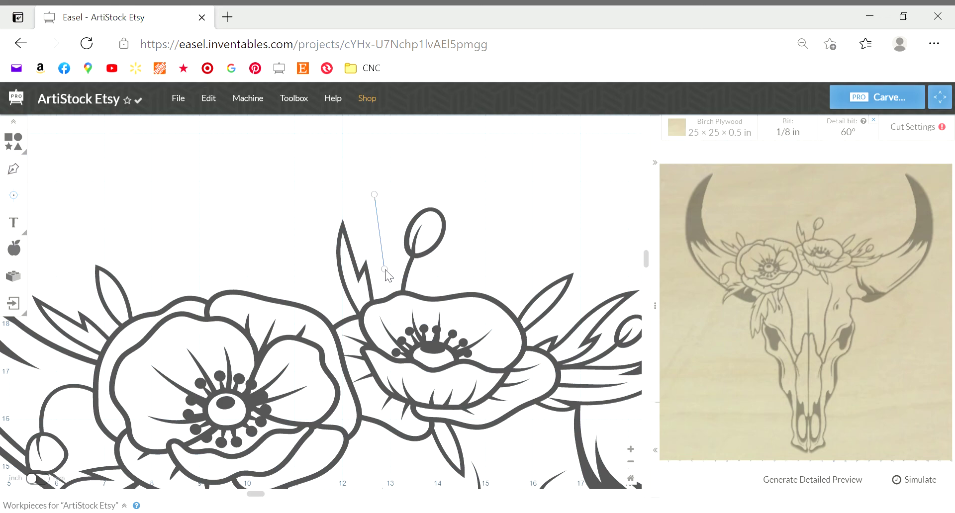
pyautogui.click(385, 269)
pyautogui.click(403, 288)
pyautogui.click(454, 281)
pyautogui.click(489, 217)
pyautogui.click(481, 174)
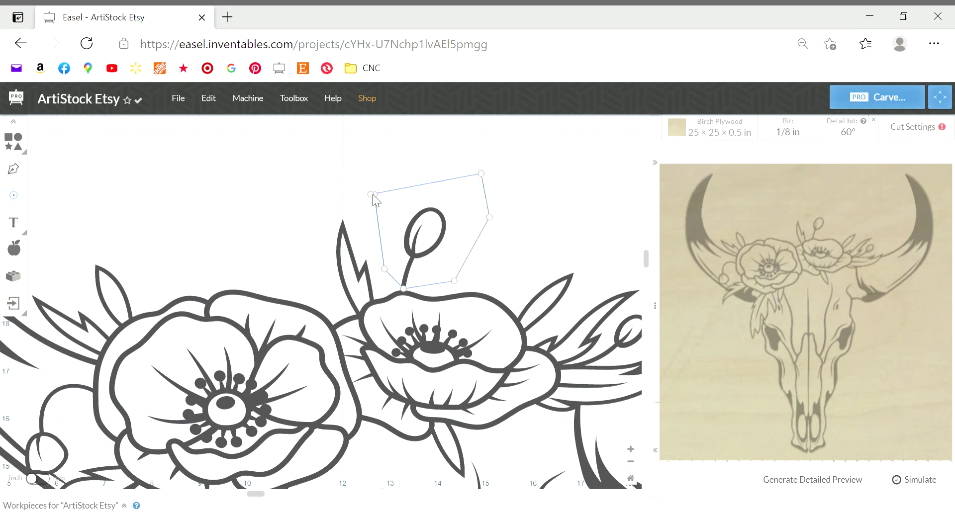
pyautogui.click(374, 194)
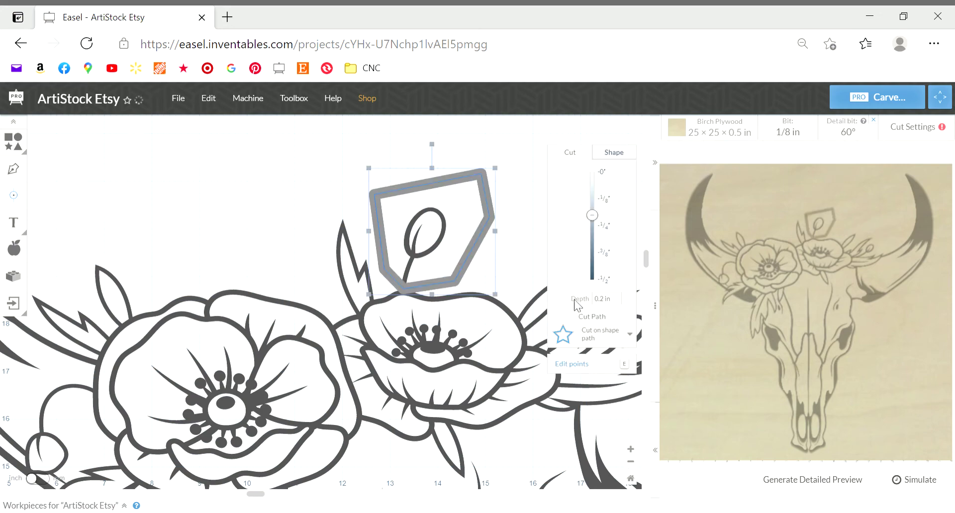
# Step: Make the bud outline a Clear out a pocket cut at 0 depth, nudge it left, zoom out
pyautogui.click(630, 338)
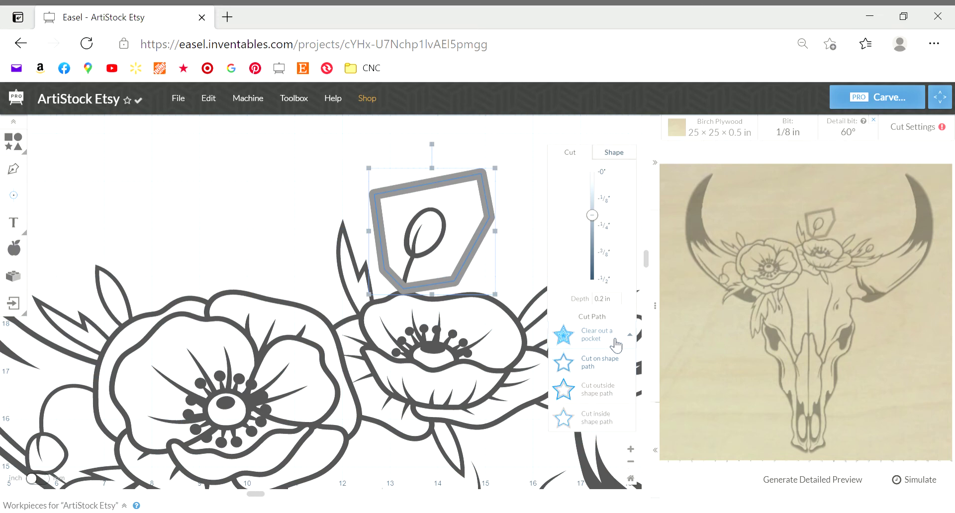
pyautogui.click(616, 344)
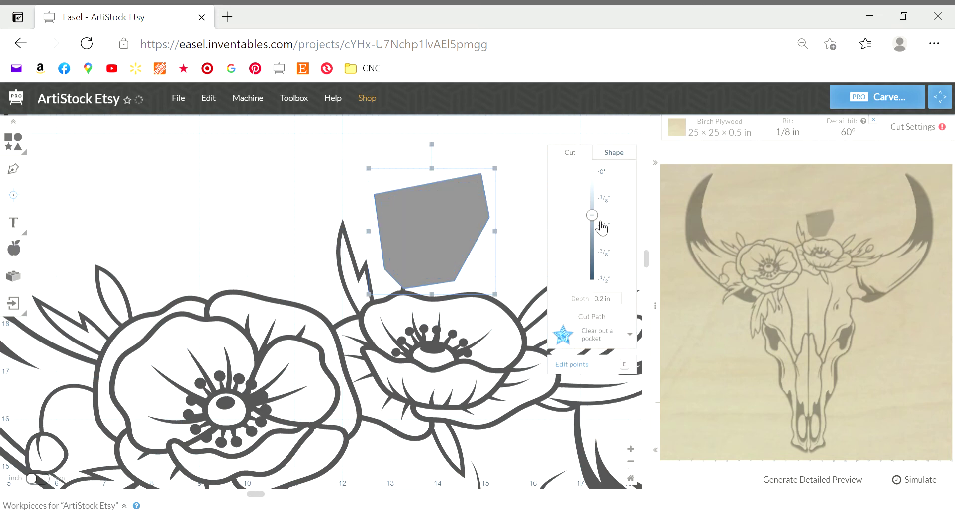
pyautogui.moveTo(593, 215); pyautogui.dragTo(598, 168)
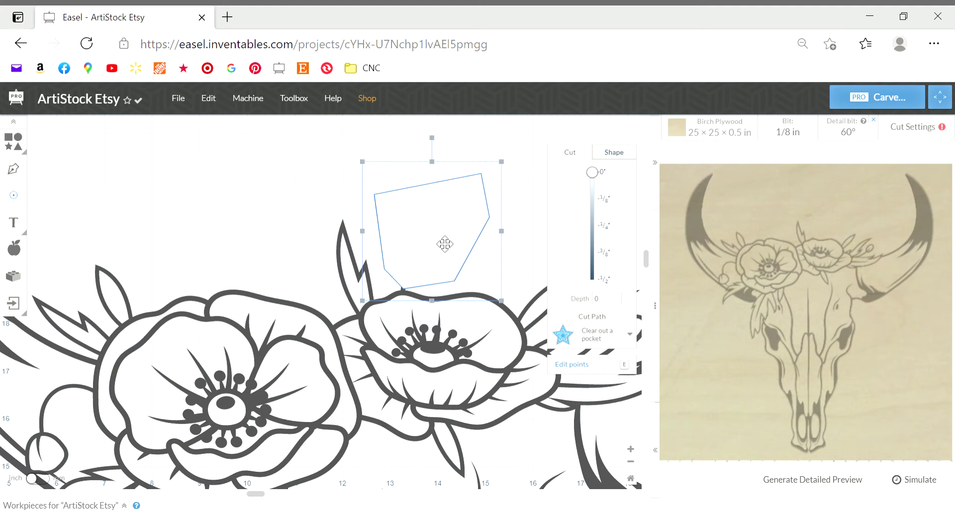
pyautogui.moveTo(445, 244); pyautogui.dragTo(440, 246)
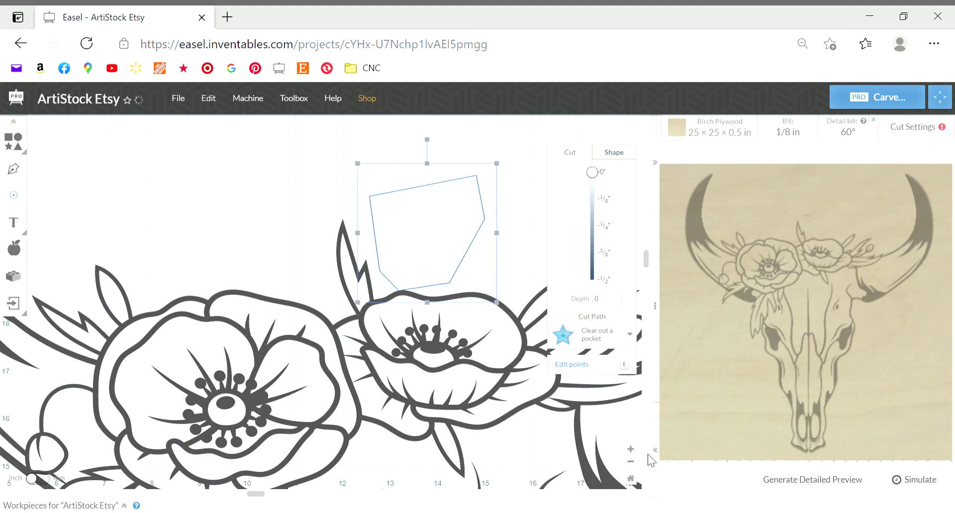
pyautogui.click(638, 463)
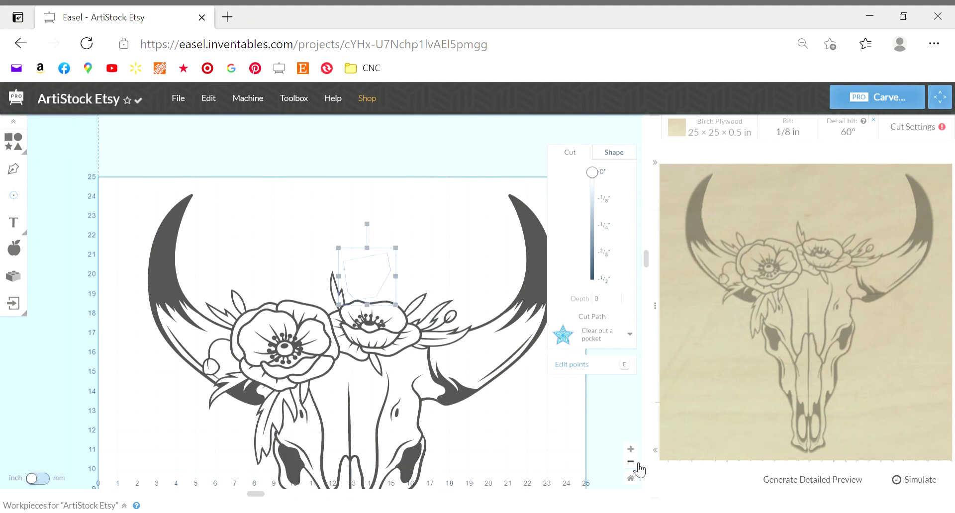
# Step: Select the bull skull design and shrink it from its top-left corner handle
pyautogui.click(611, 422)
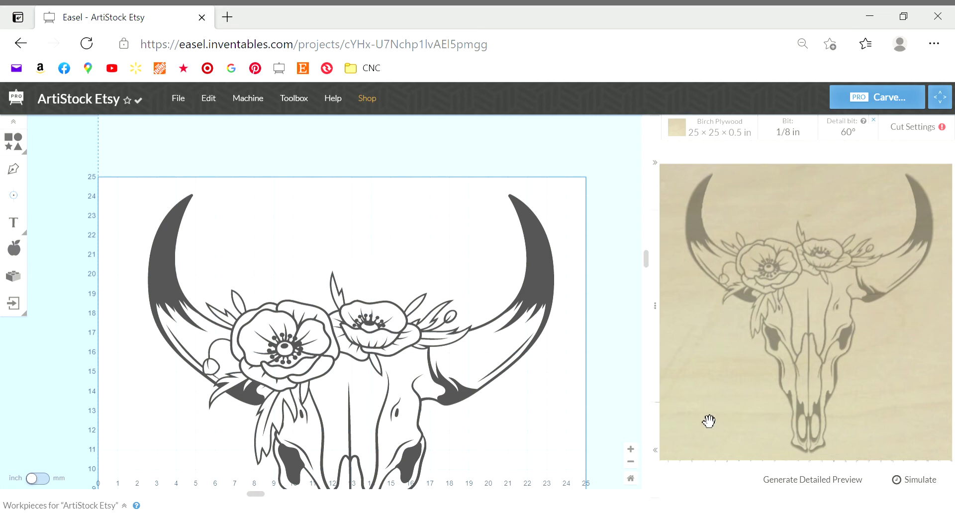
pyautogui.click(539, 291)
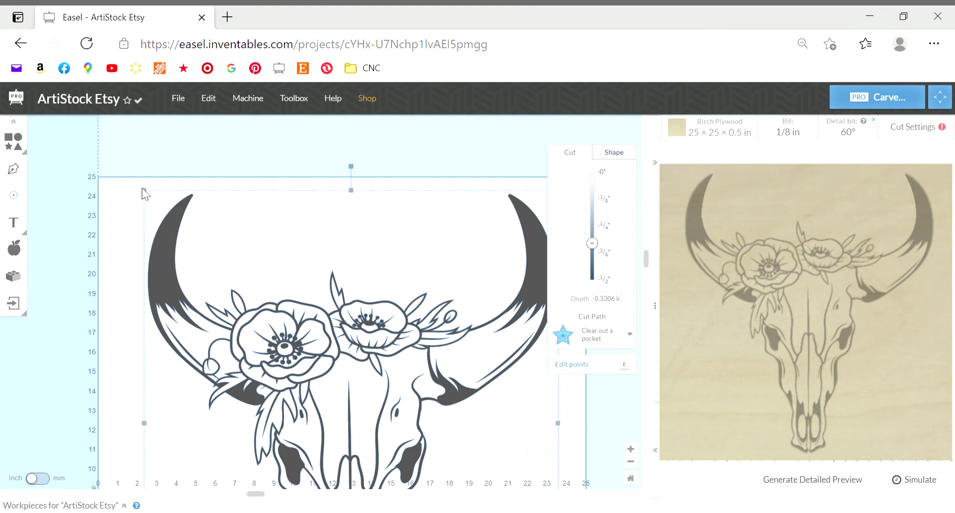
pyautogui.moveTo(148, 194); pyautogui.dragTo(206, 273)
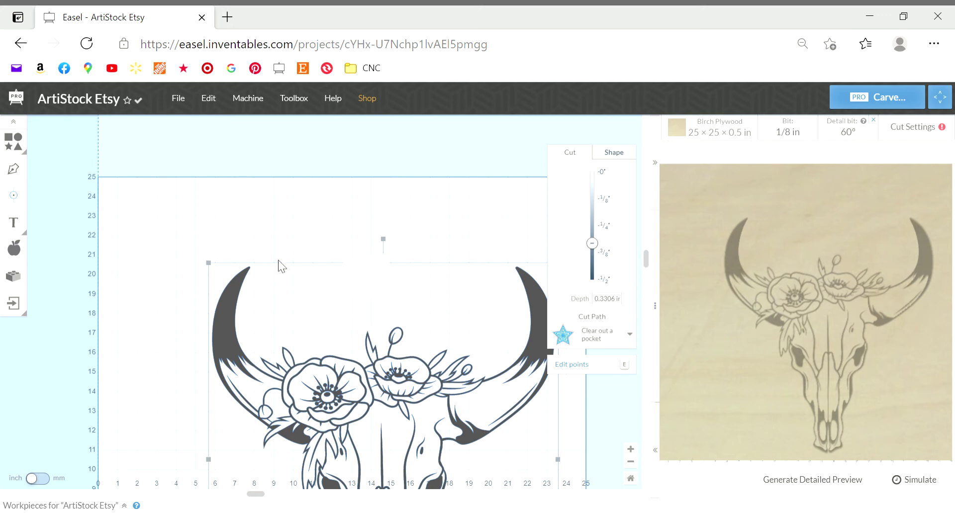
# Step: Use Edit > Select All, then Edit > Combine to join the skull and bud outline
pyautogui.click(208, 99)
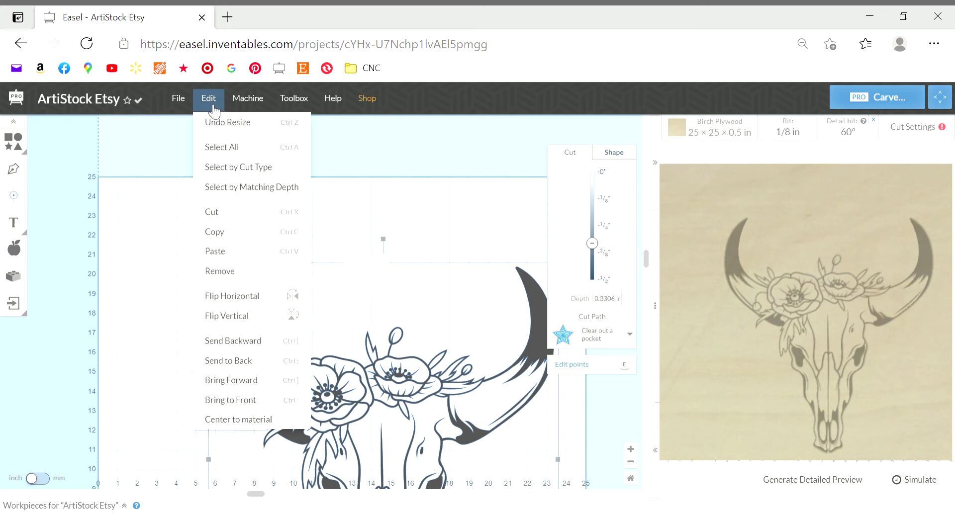
pyautogui.click(225, 147)
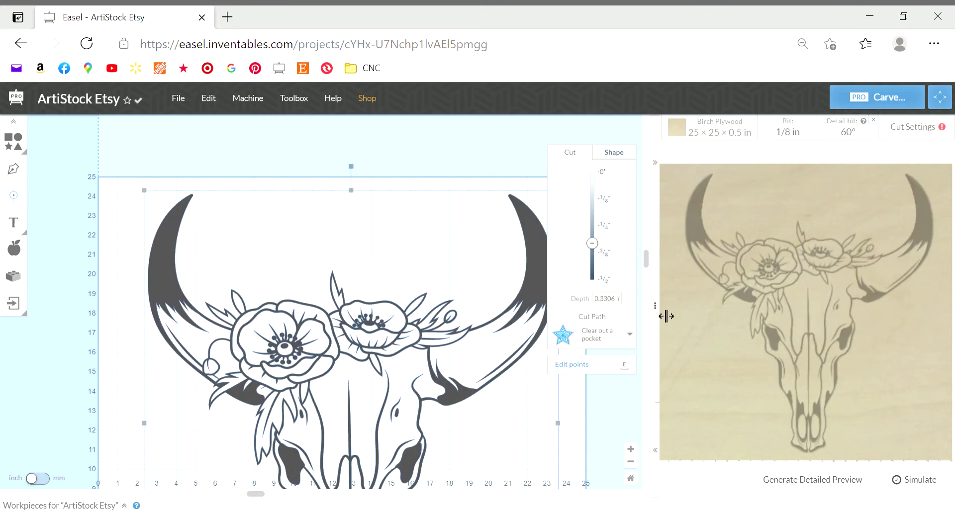
pyautogui.moveTo(655, 316); pyautogui.dragTo(695, 316)
pyautogui.click(208, 99)
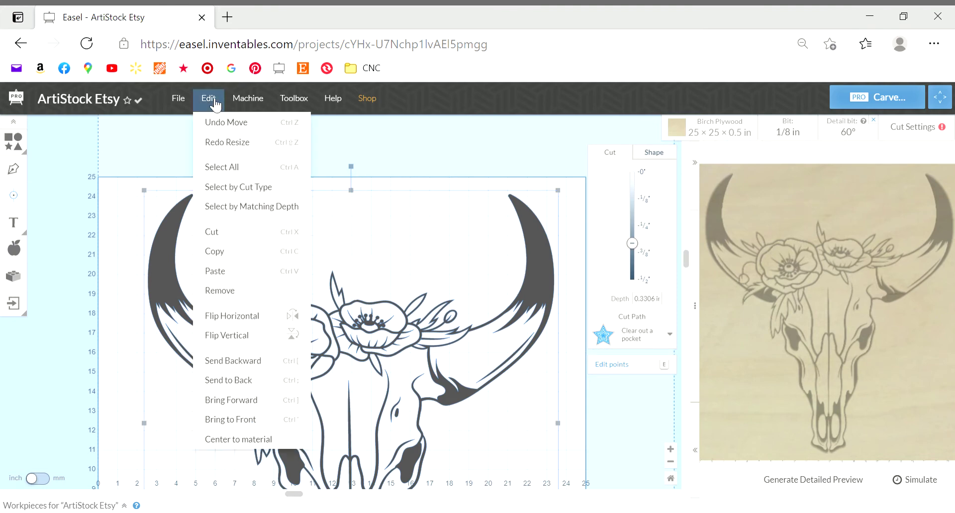
pyautogui.click(243, 167)
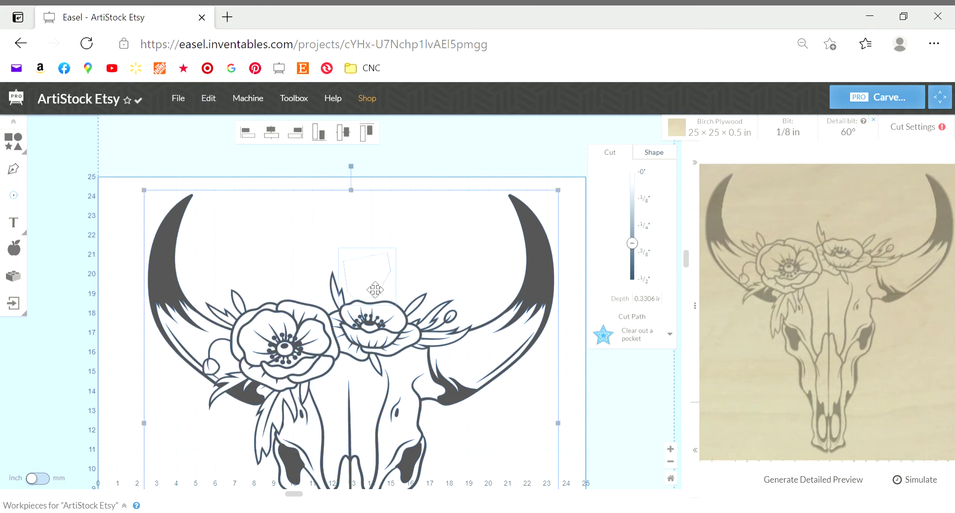
pyautogui.click(212, 100)
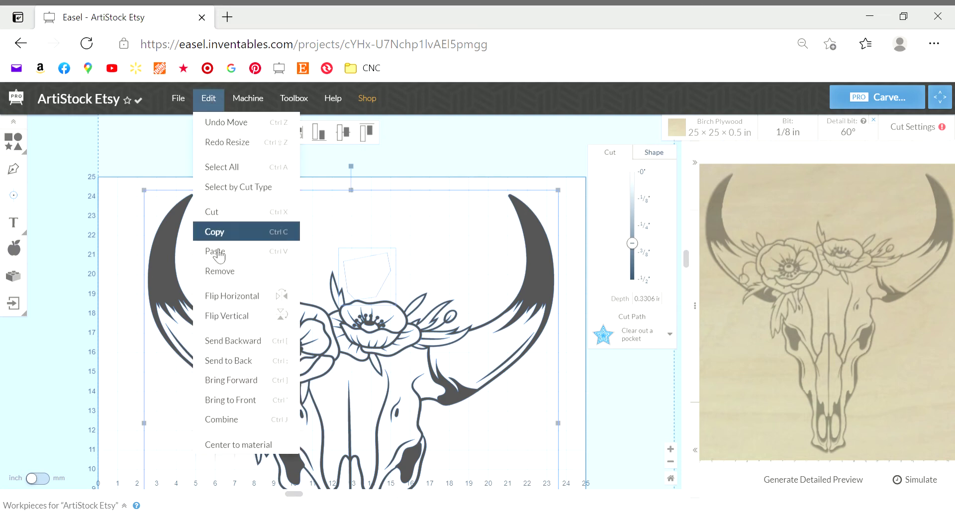
pyautogui.click(221, 419)
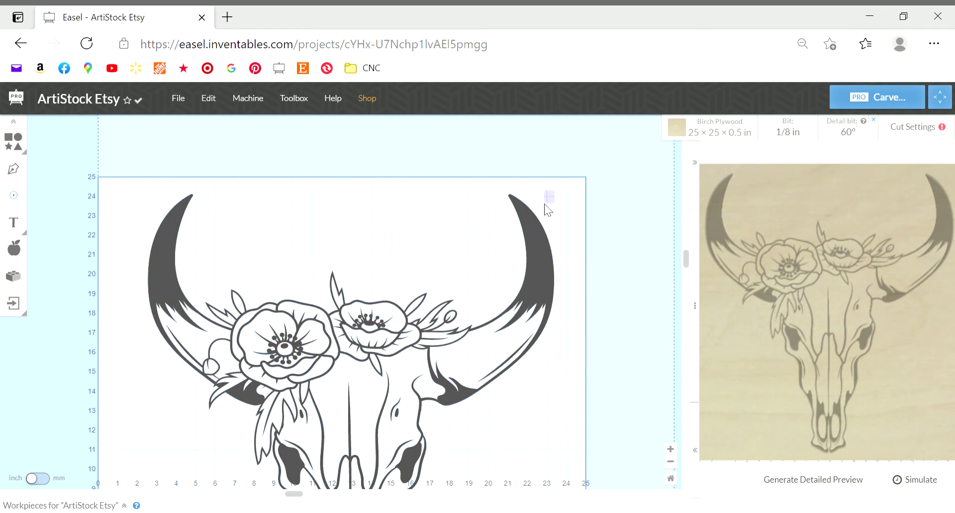
# Step: Shrink the skull slightly from its top-right handle and shift it up and right
pyautogui.moveTo(562, 195); pyautogui.dragTo(560, 221)
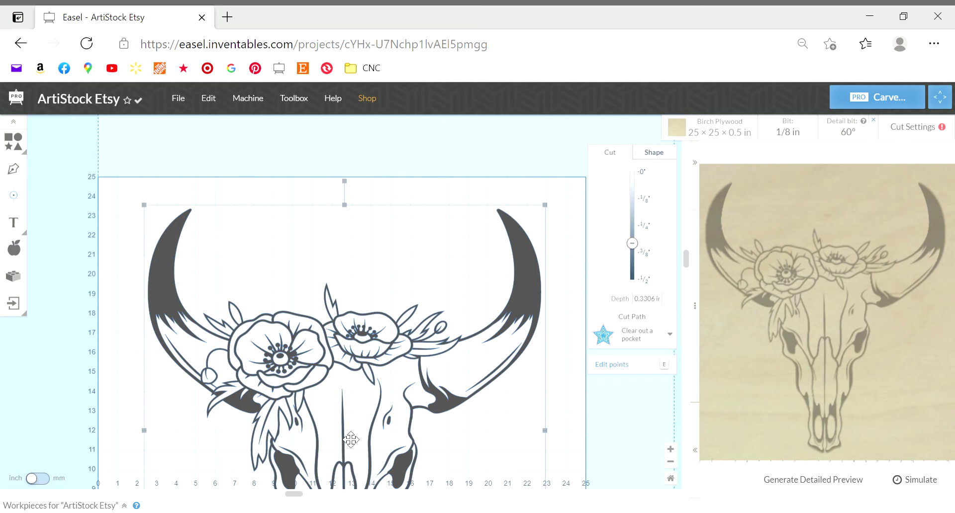
pyautogui.moveTo(341, 432)
pyautogui.mouseDown()
pyautogui.moveTo(319, 396)
pyautogui.moveTo(374, 414)
pyautogui.moveTo(352, 434)
pyautogui.mouseUp()
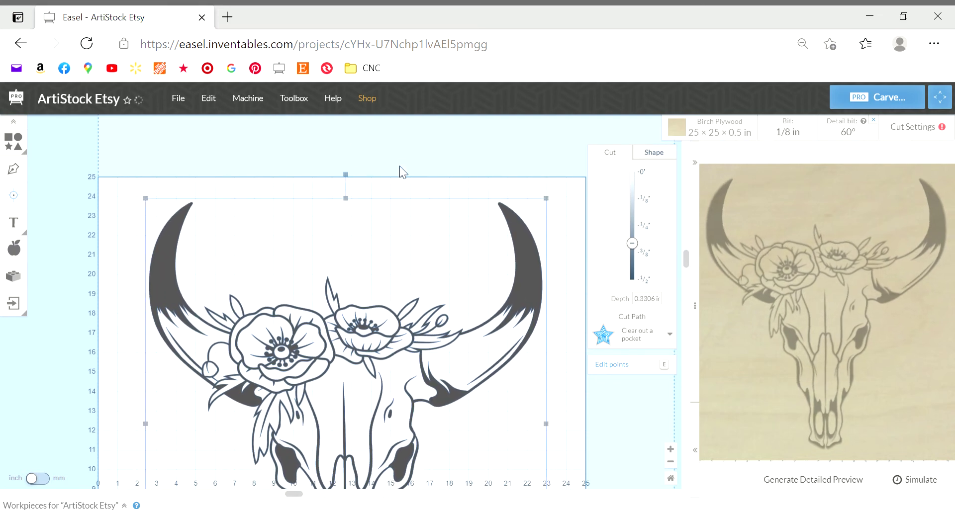
# Step: Add a circle, stretch and tilt it into an ellipse over the bud, depth 0
pyautogui.click(13, 142)
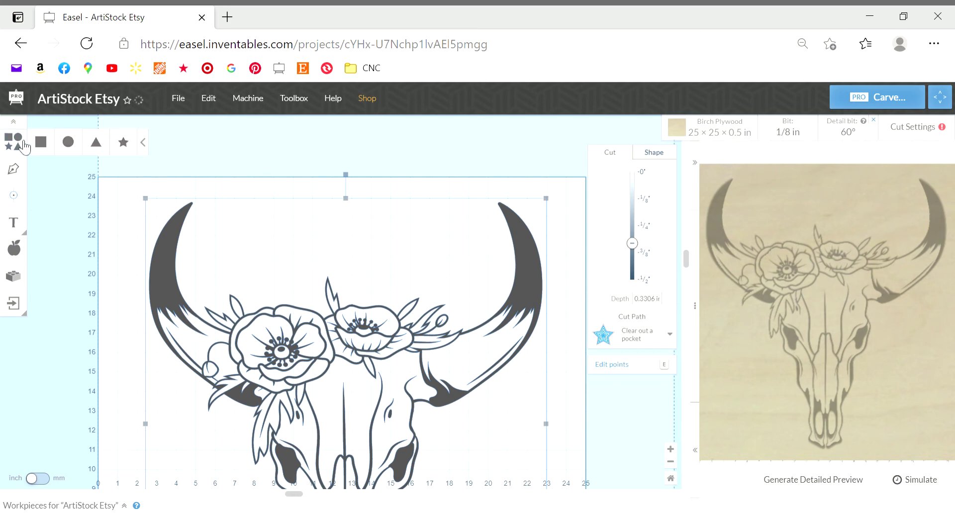
pyautogui.click(77, 147)
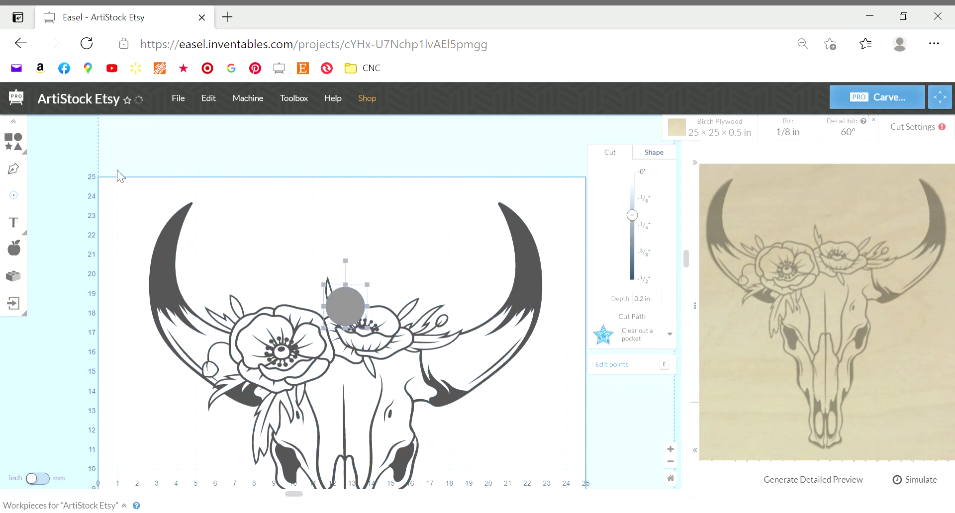
pyautogui.click(331, 289)
pyautogui.moveTo(331, 288); pyautogui.dragTo(309, 265)
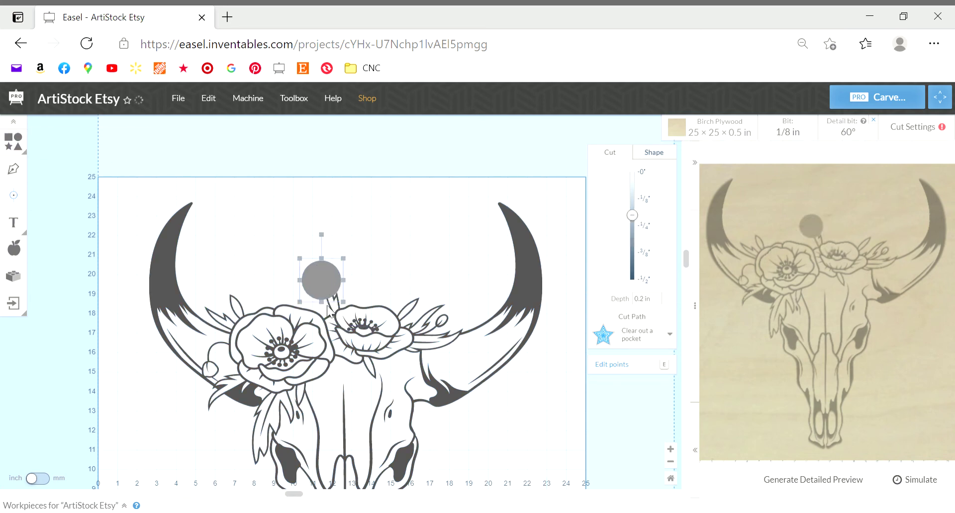
pyautogui.moveTo(326, 309); pyautogui.dragTo(325, 321)
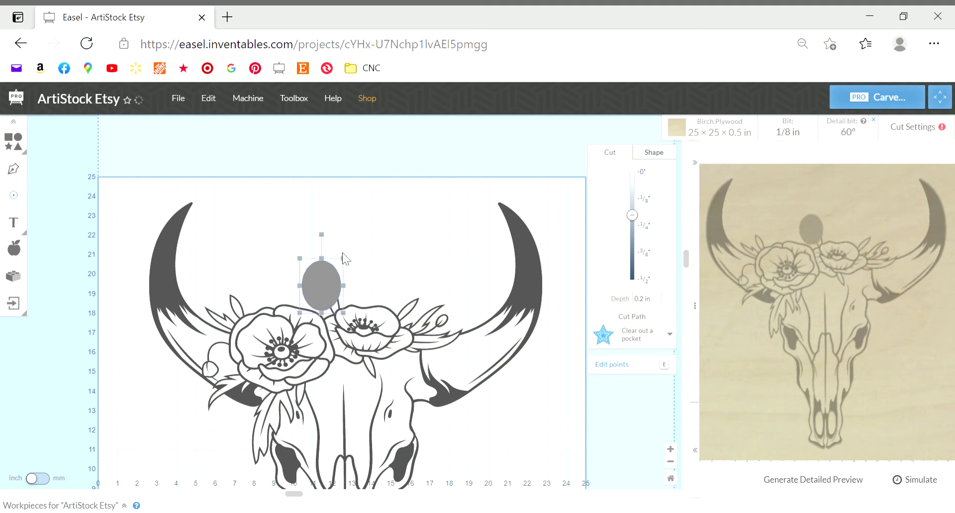
pyautogui.moveTo(321, 234); pyautogui.dragTo(305, 241)
pyautogui.moveTo(329, 289); pyautogui.dragTo(331, 289)
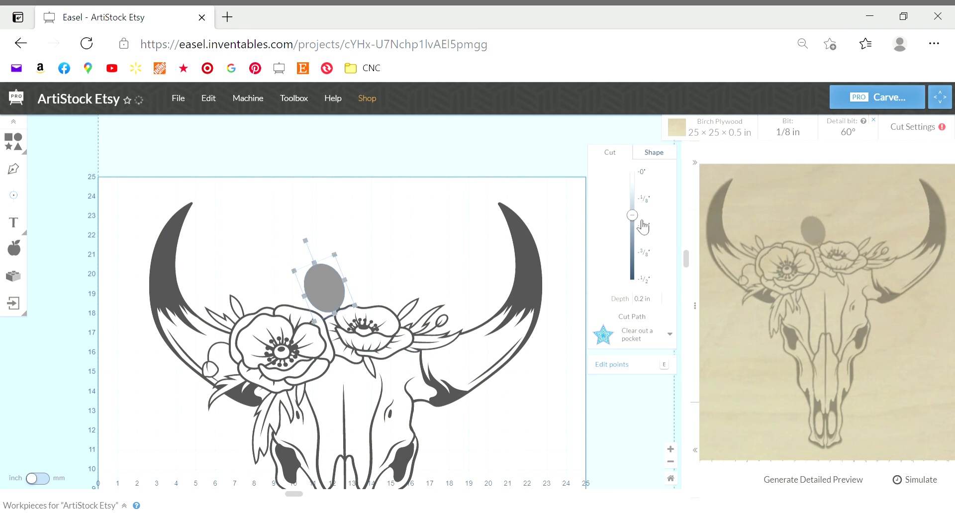
pyautogui.moveTo(632, 216); pyautogui.dragTo(633, 171)
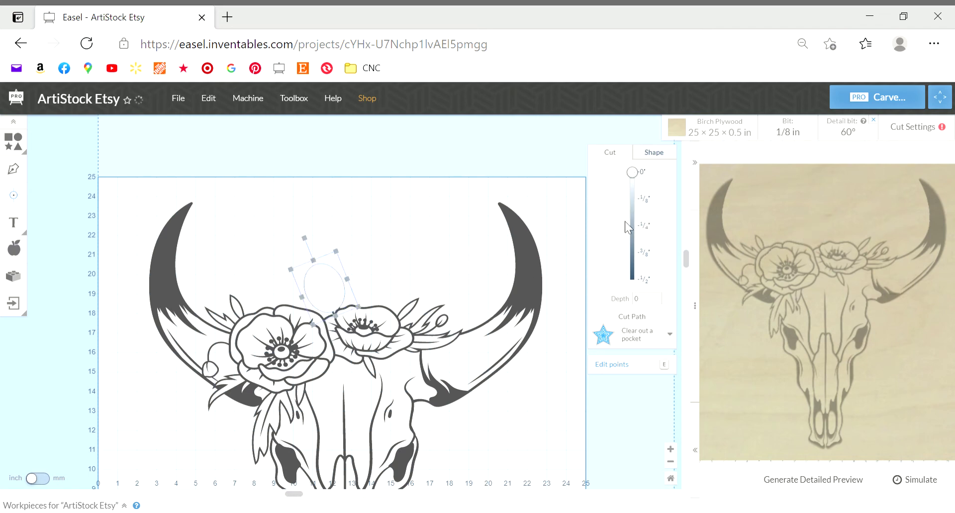
# Step: Select all and combine the ellipse with the skull design, then deselect
pyautogui.click(213, 110)
pyautogui.click(229, 149)
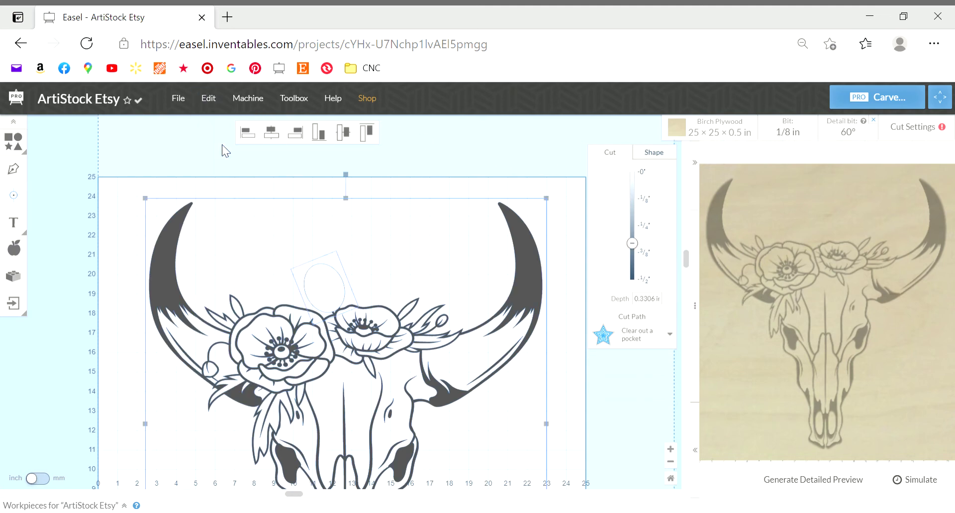
pyautogui.click(215, 106)
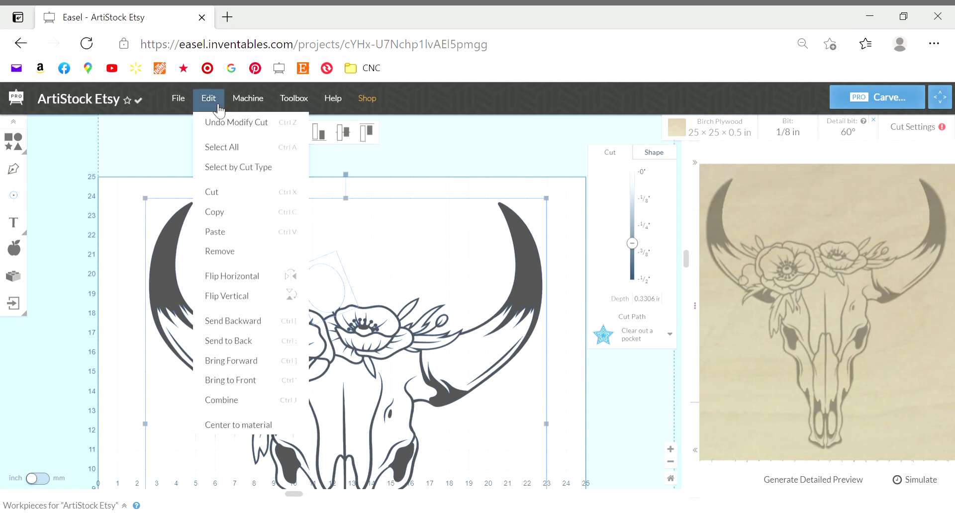
pyautogui.click(246, 401)
pyautogui.click(614, 414)
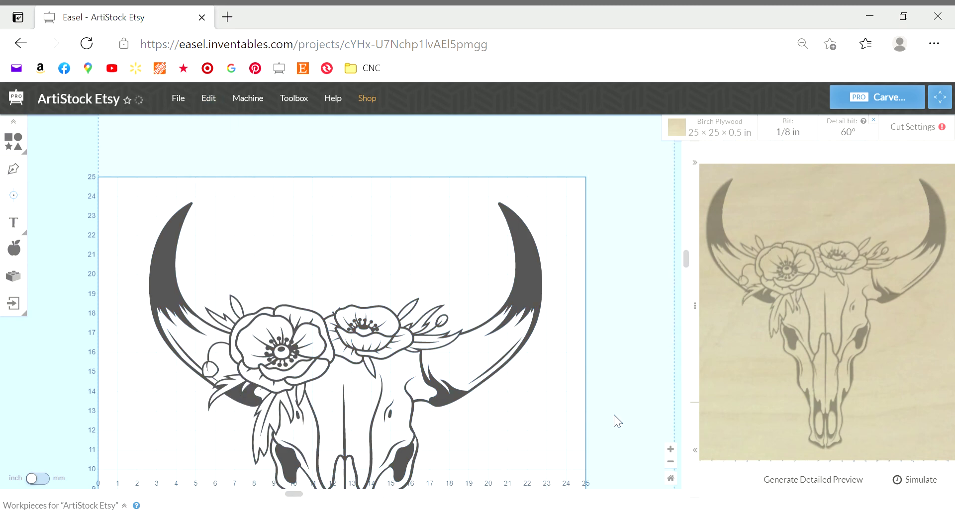
pyautogui.click(209, 100)
pyautogui.click(178, 146)
pyautogui.scroll(-7, 179, 151)
# Step: Zoom out twice and marquee-select to check the skull spans the 25 × 25 in board
pyautogui.scroll(7, 179, 151)
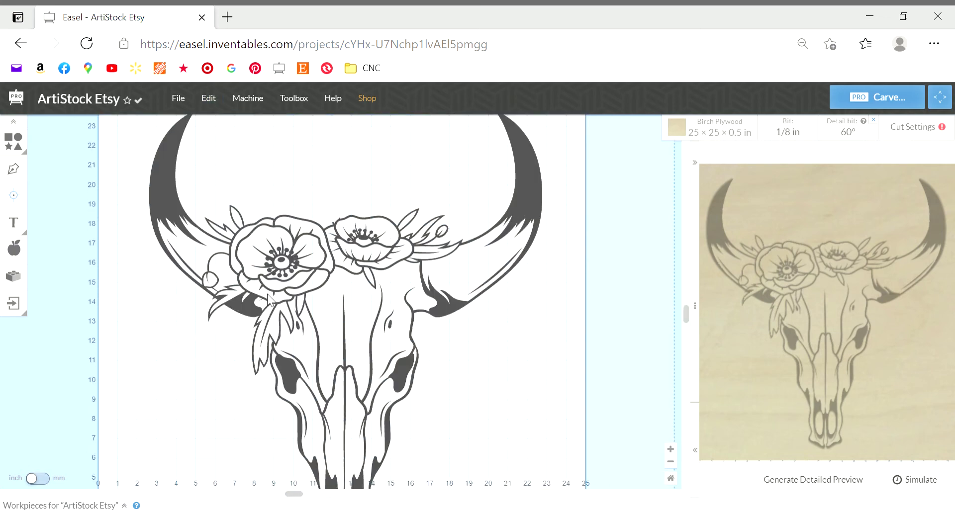
pyautogui.click(671, 462)
pyautogui.click(671, 462)
pyautogui.moveTo(174, 185); pyautogui.dragTo(499, 483)
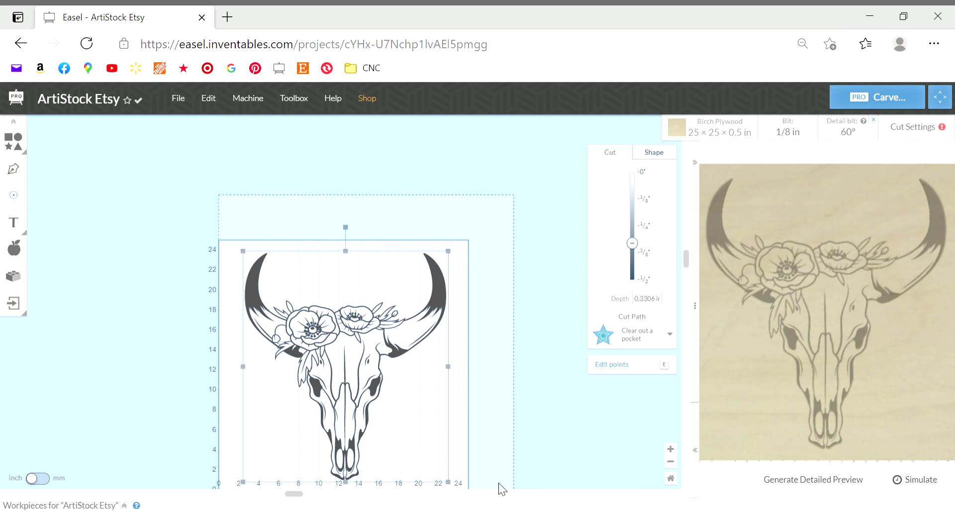
pyautogui.click(549, 416)
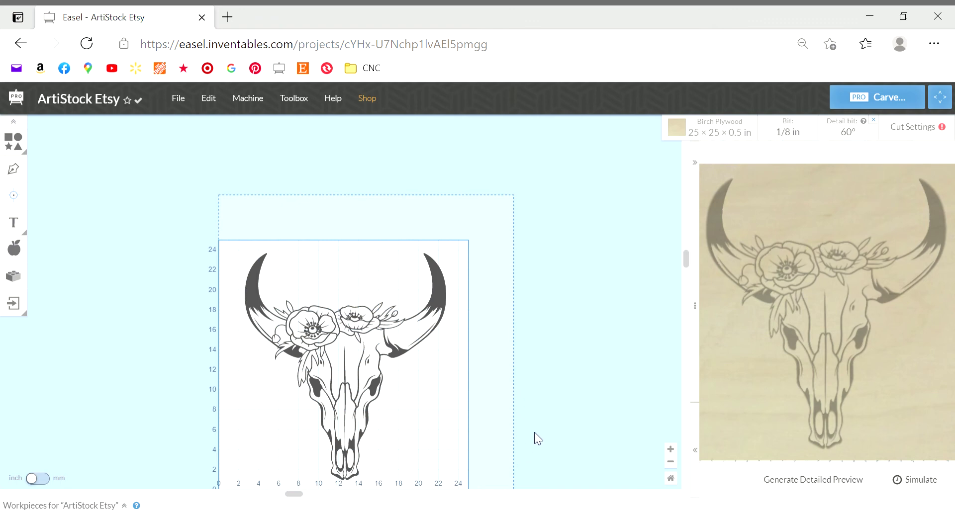
pyautogui.scroll(-2, 535, 433)
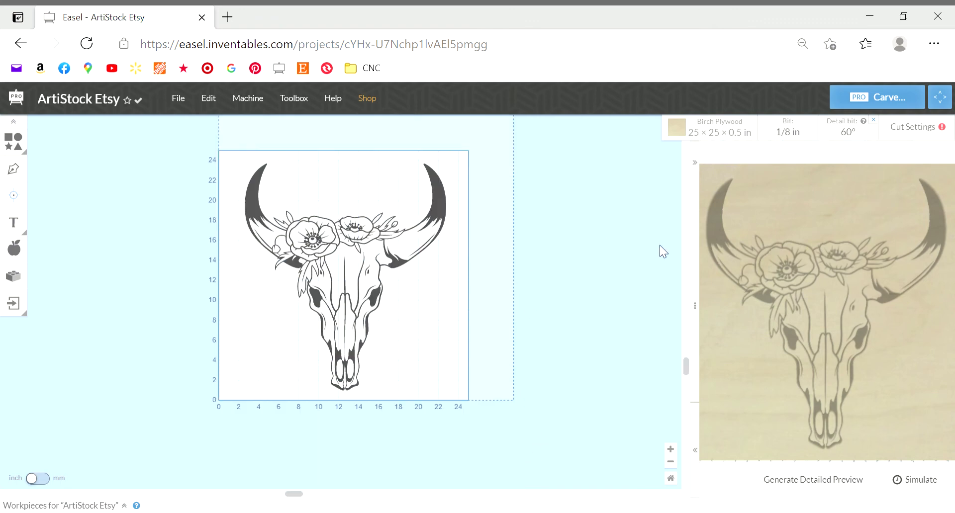
# Step: Add a small circle and move it off the right side of the board
pyautogui.click(13, 142)
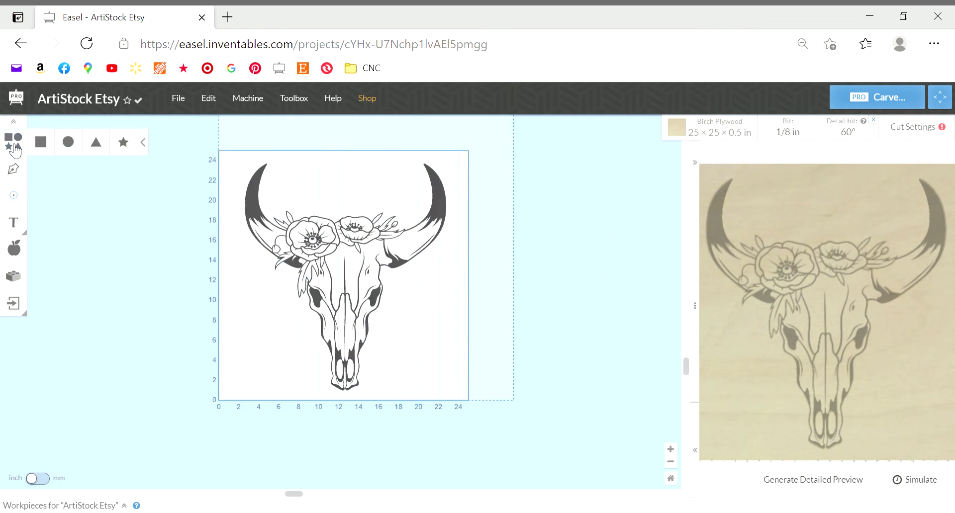
pyautogui.click(65, 143)
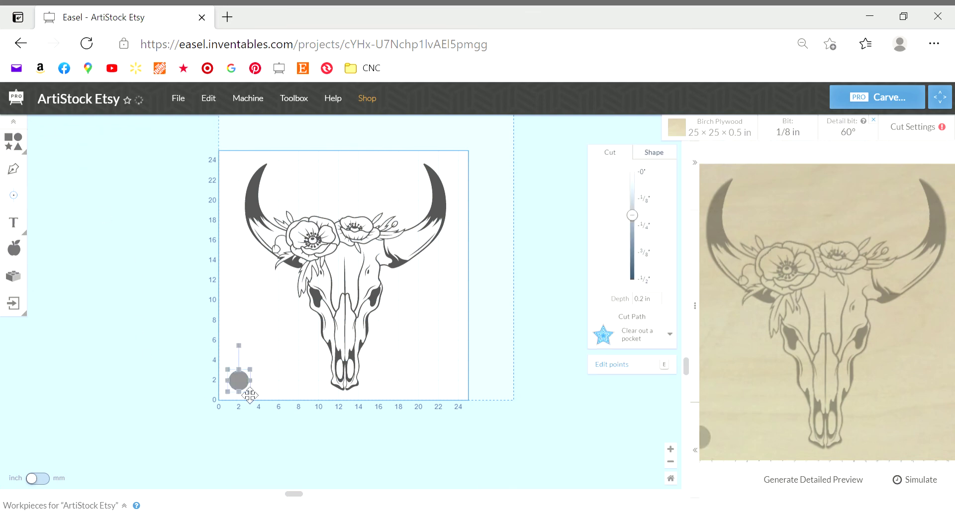
pyautogui.moveTo(238, 380); pyautogui.dragTo(766, 428)
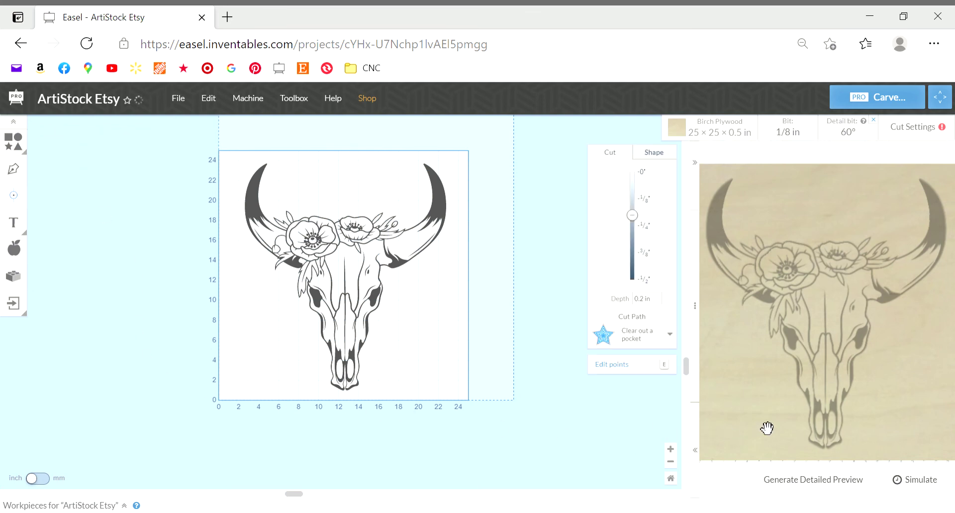
# Step: Collapse the 3D wood preview to widen the canvas, then marquee-select the skull design
pyautogui.scroll(2, 532, 440)
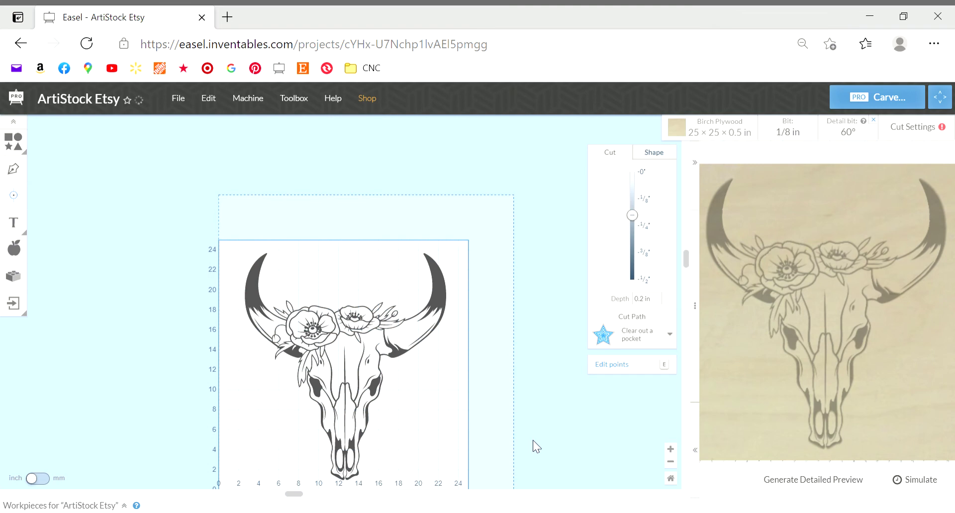
pyautogui.moveTo(696, 319); pyautogui.dragTo(951, 323)
pyautogui.scroll(-2, 685, 411)
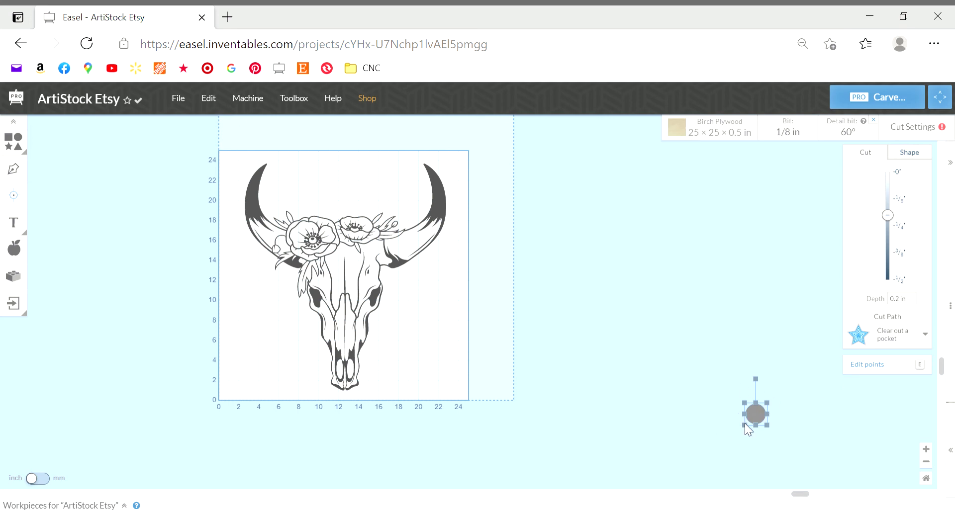
pyautogui.moveTo(200, 121); pyautogui.dragTo(489, 397)
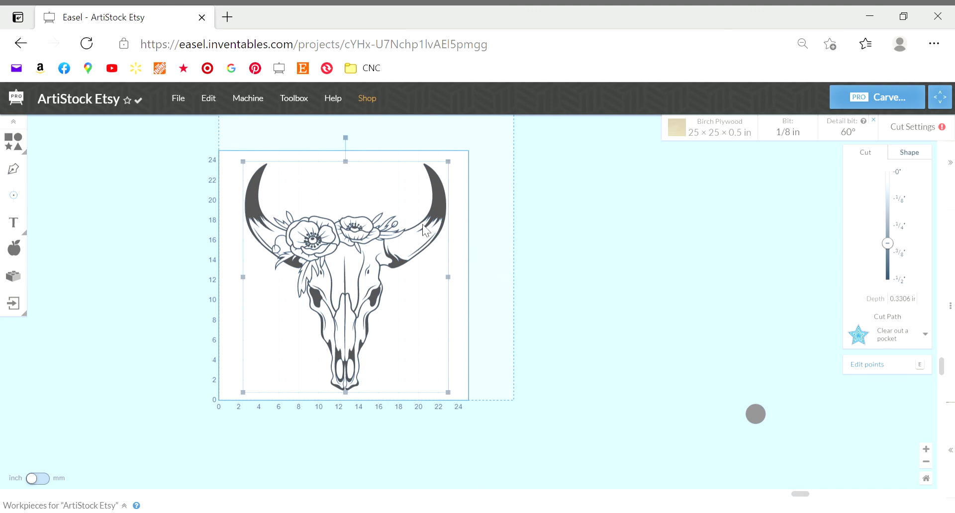
# Step: Delete the stray grey circle sitting off the board
pyautogui.click(210, 99)
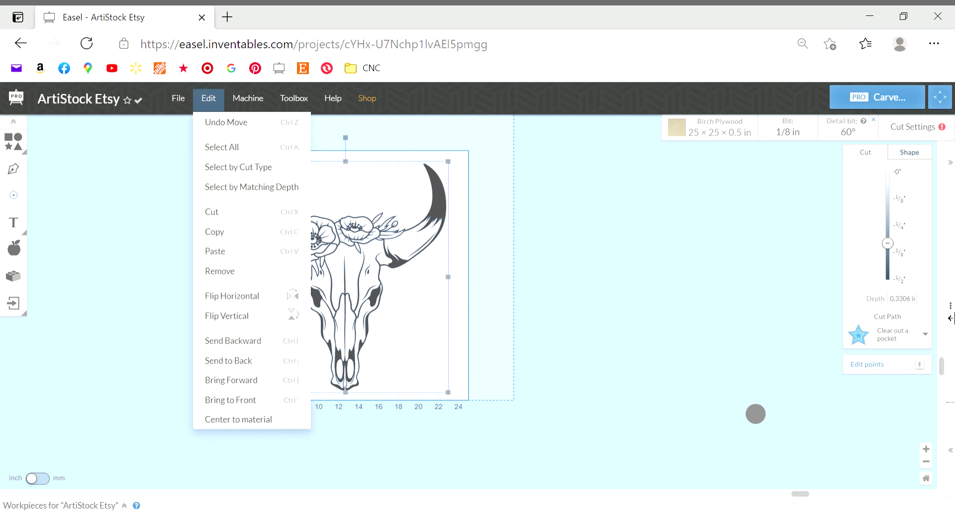
pyautogui.moveTo(950, 315); pyautogui.dragTo(676, 315)
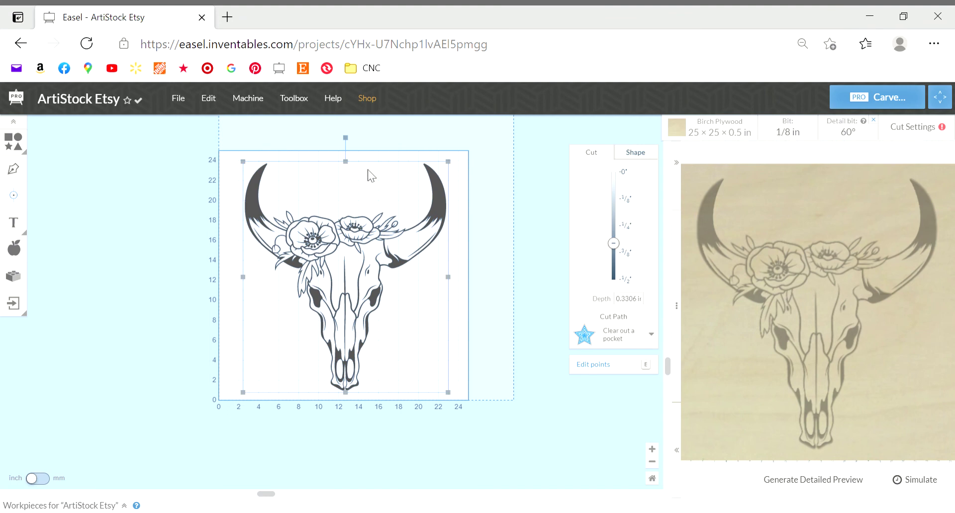
pyautogui.click(217, 102)
pyautogui.click(234, 145)
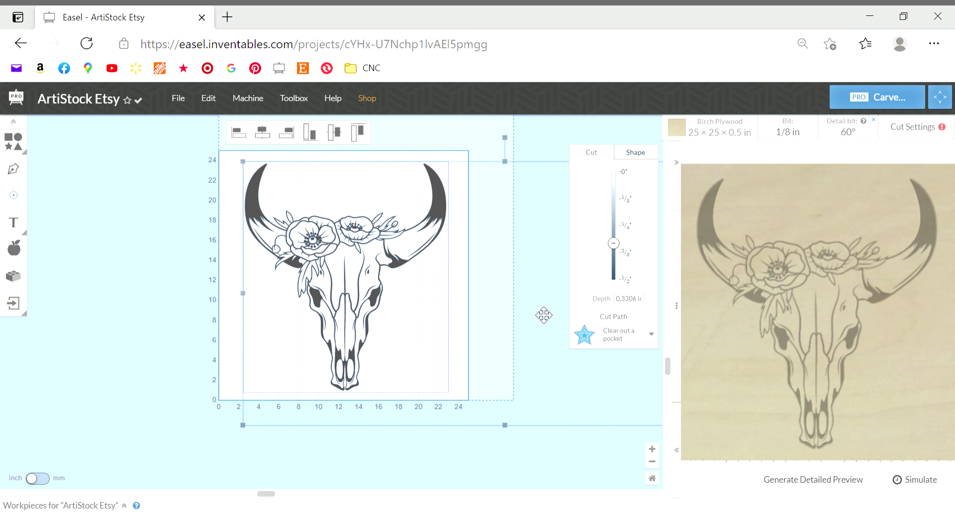
pyautogui.click(685, 313)
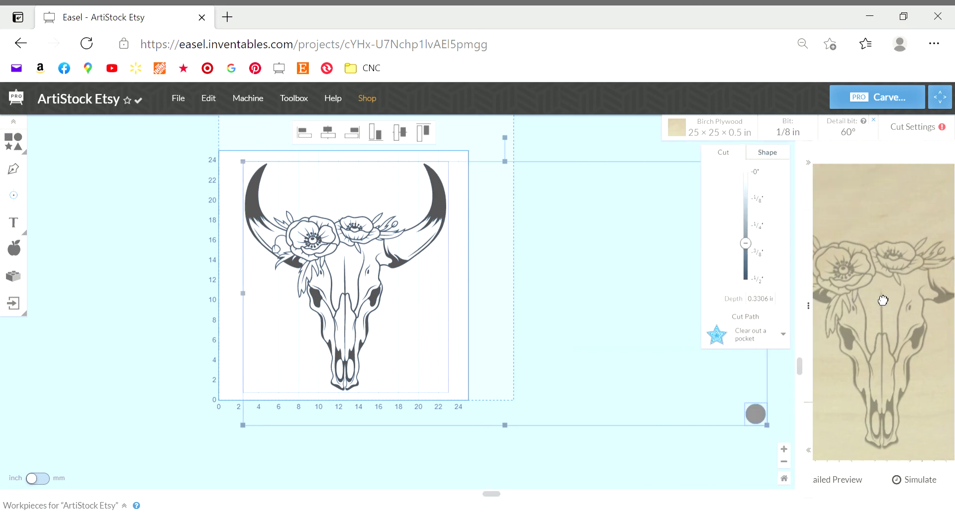
pyautogui.click(794, 422)
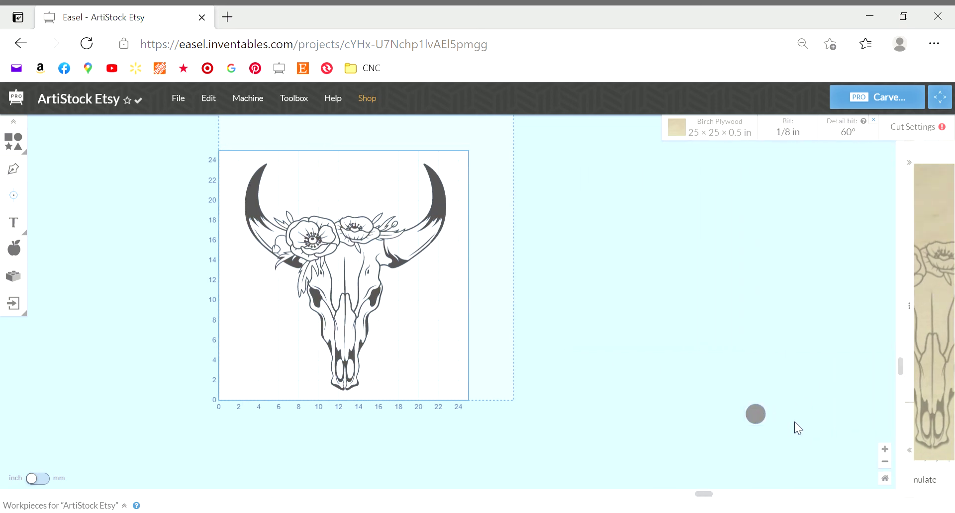
pyautogui.click(757, 419)
pyautogui.press('Delete')
# Step: Select all remaining skull objects and widen the 3D wood preview again
pyautogui.click(209, 98)
pyautogui.click(223, 146)
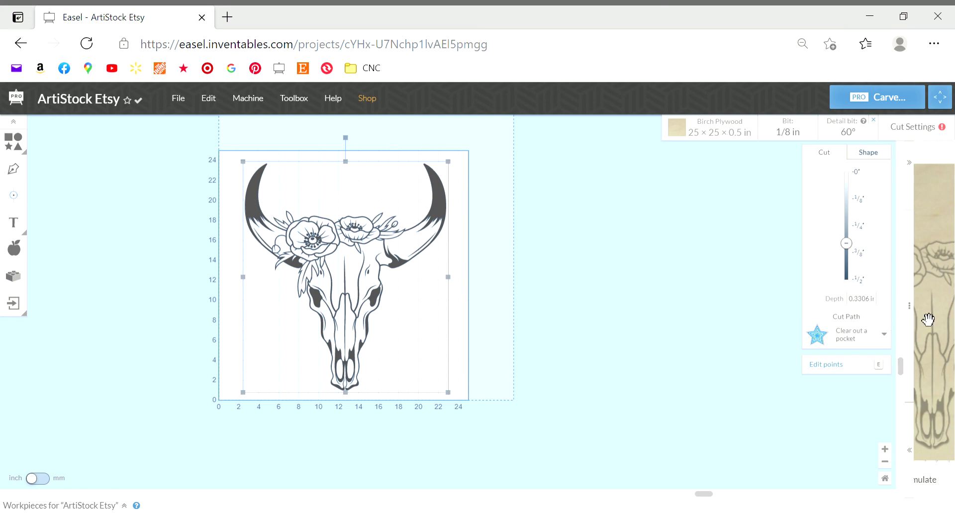
pyautogui.moveTo(908, 318); pyautogui.dragTo(693, 328)
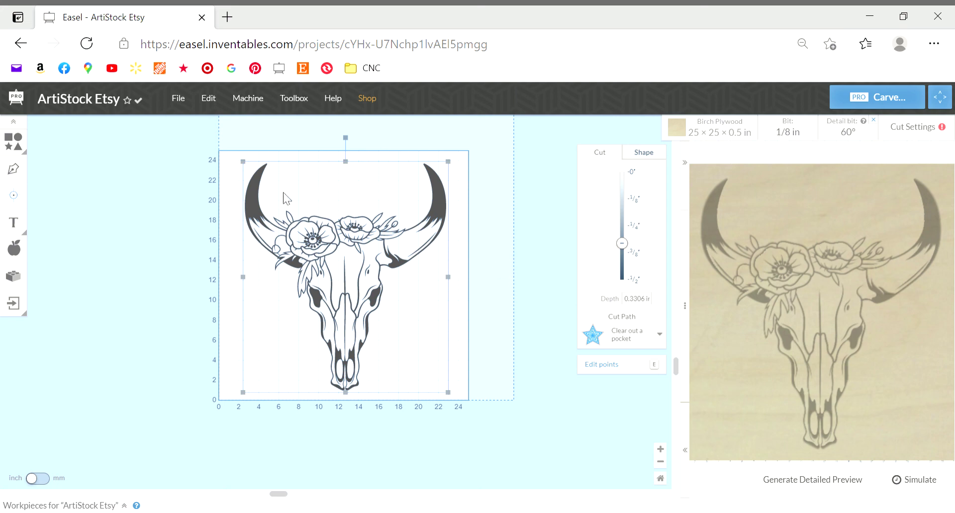
# Step: Add a tall rectangle over the skull's left side, past the board edge, with 0 depth
pyautogui.click(13, 141)
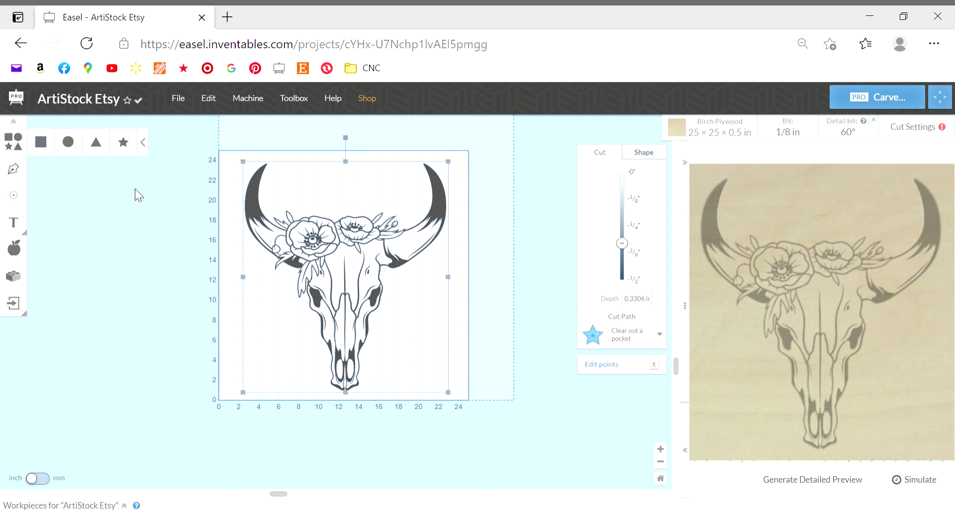
pyautogui.click(41, 142)
pyautogui.moveTo(239, 381); pyautogui.dragTo(388, 152)
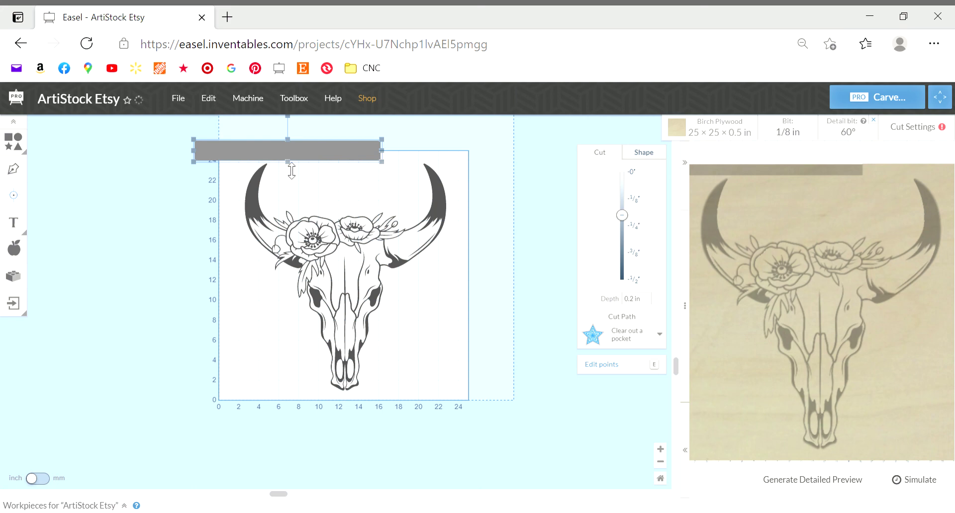
pyautogui.moveTo(291, 170); pyautogui.dragTo(289, 456)
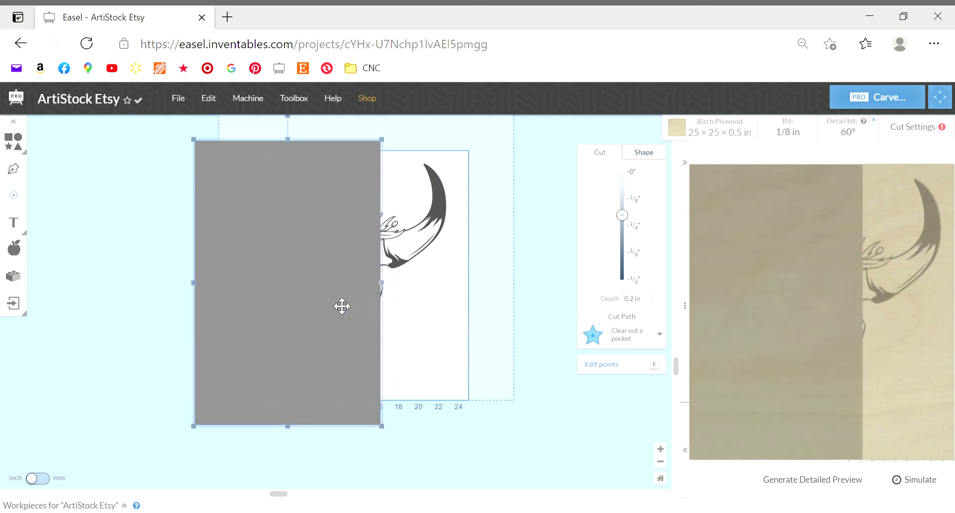
pyautogui.moveTo(342, 306); pyautogui.dragTo(369, 305)
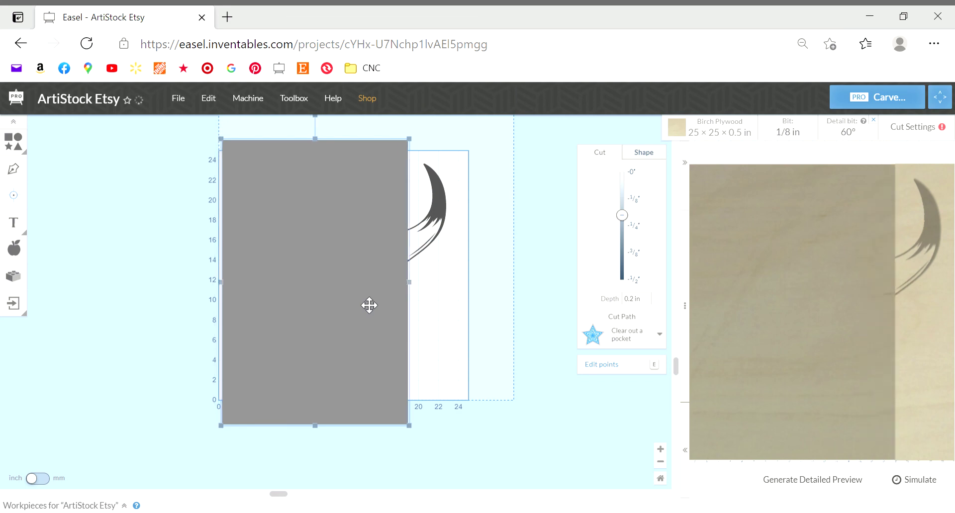
pyautogui.click(220, 280)
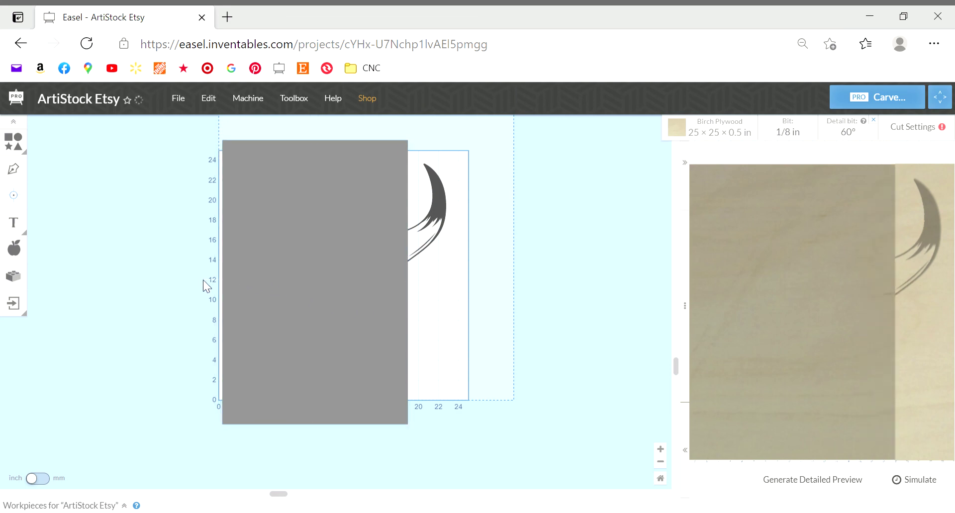
pyautogui.click(258, 296)
pyautogui.moveTo(222, 282); pyautogui.dragTo(206, 281)
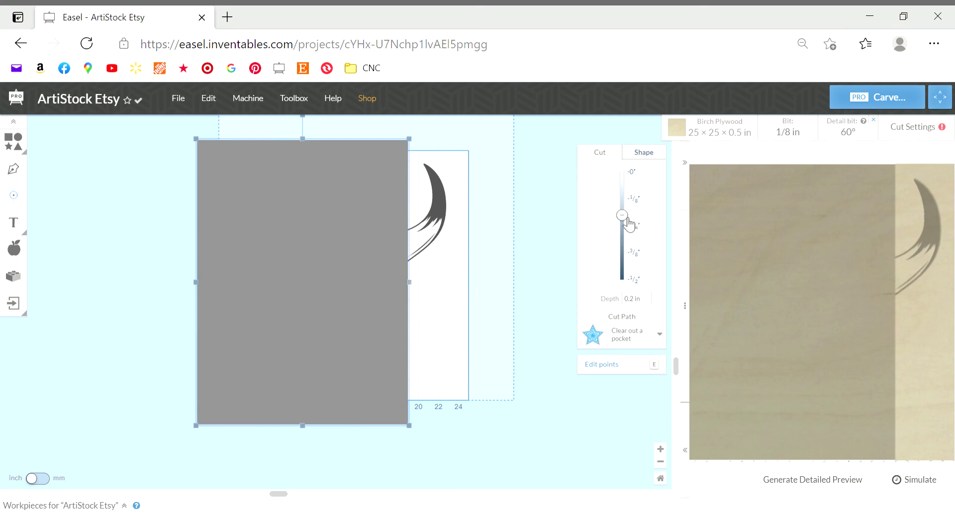
pyautogui.moveTo(628, 219); pyautogui.dragTo(626, 171)
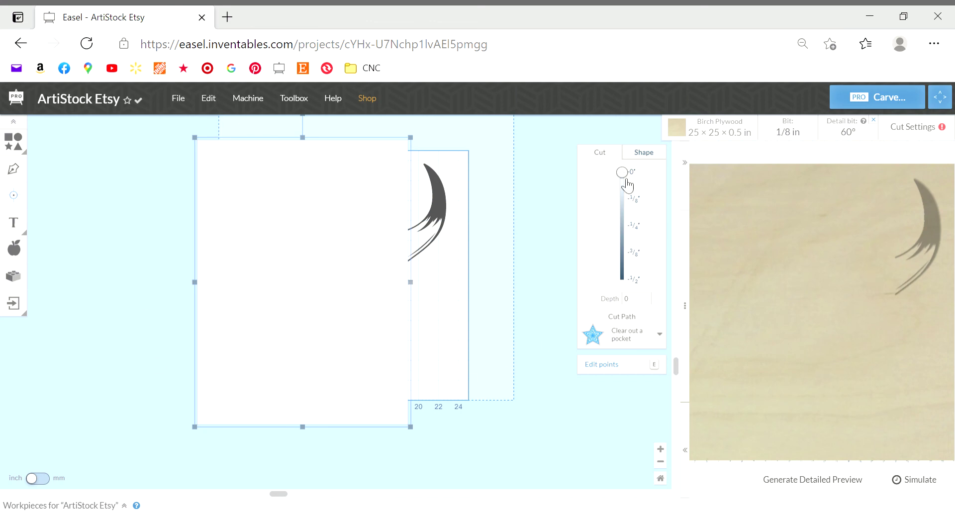
# Step: Select all objects and combine the zero-depth rectangle with the skull, leaving the right horn
pyautogui.click(222, 102)
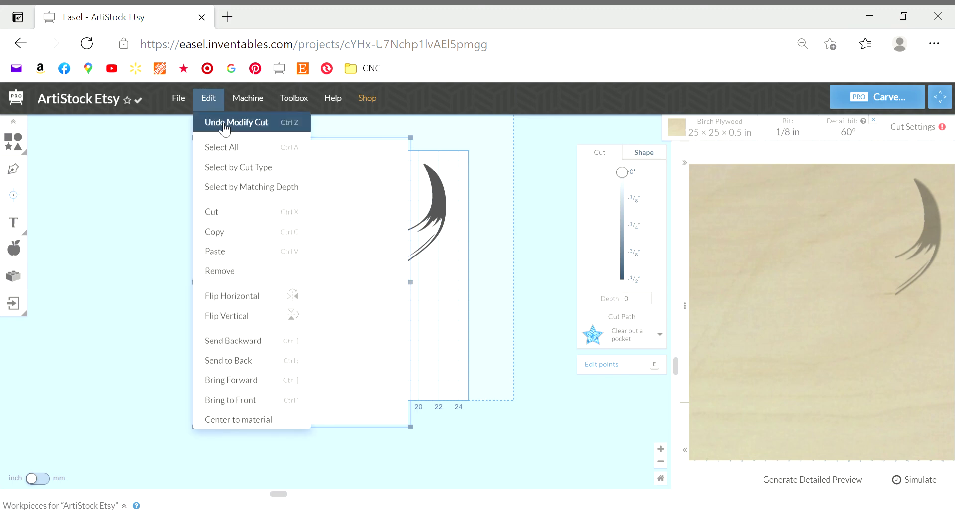
pyautogui.click(245, 160)
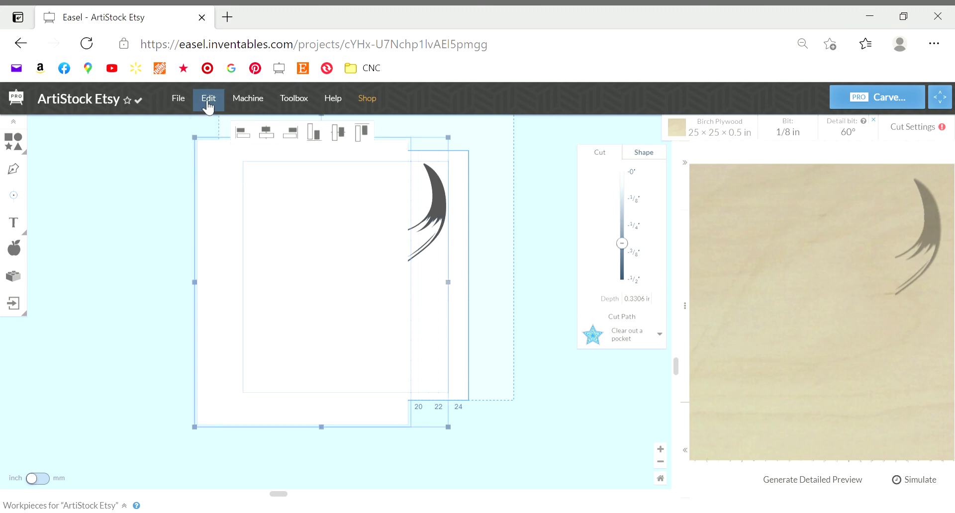
pyautogui.click(208, 99)
pyautogui.click(237, 400)
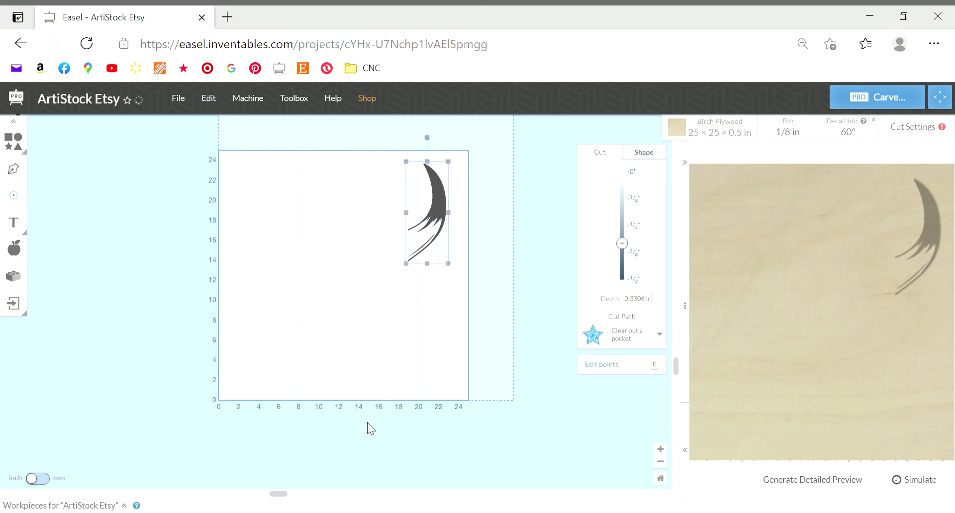